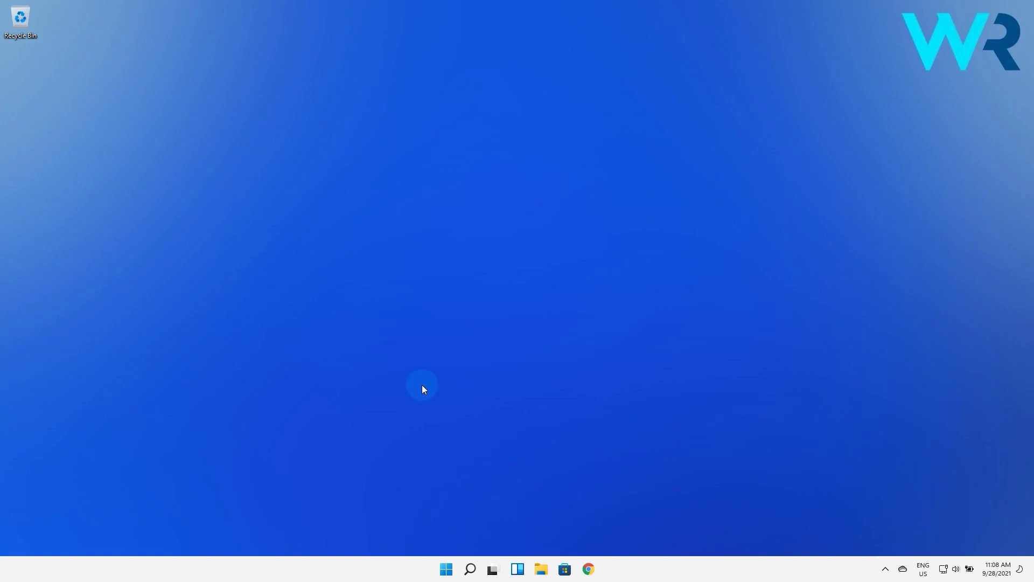
- Go to Settings > System > Storage to see the storage details for drive C:
left_click(446, 569)
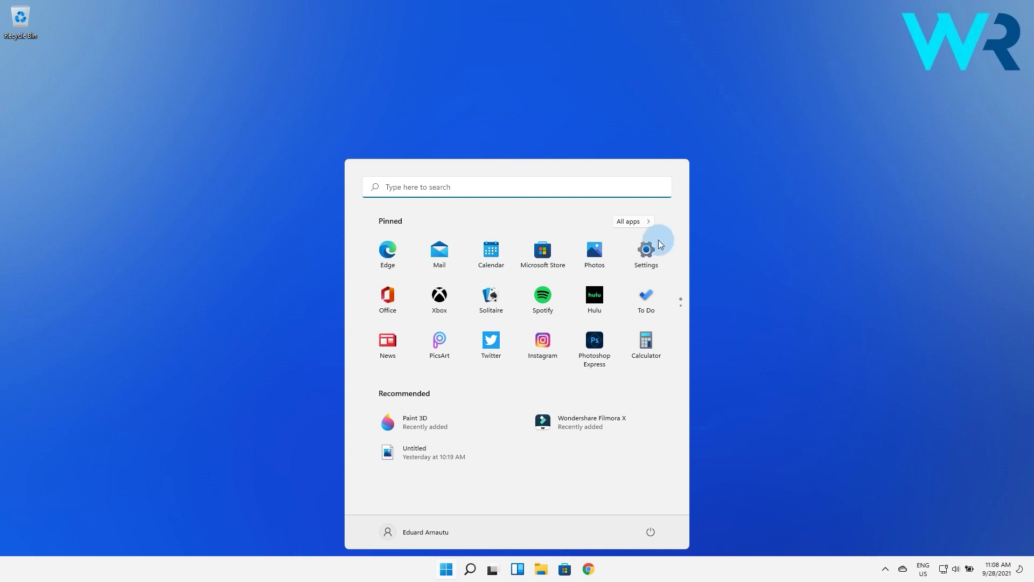
left_click(658, 246)
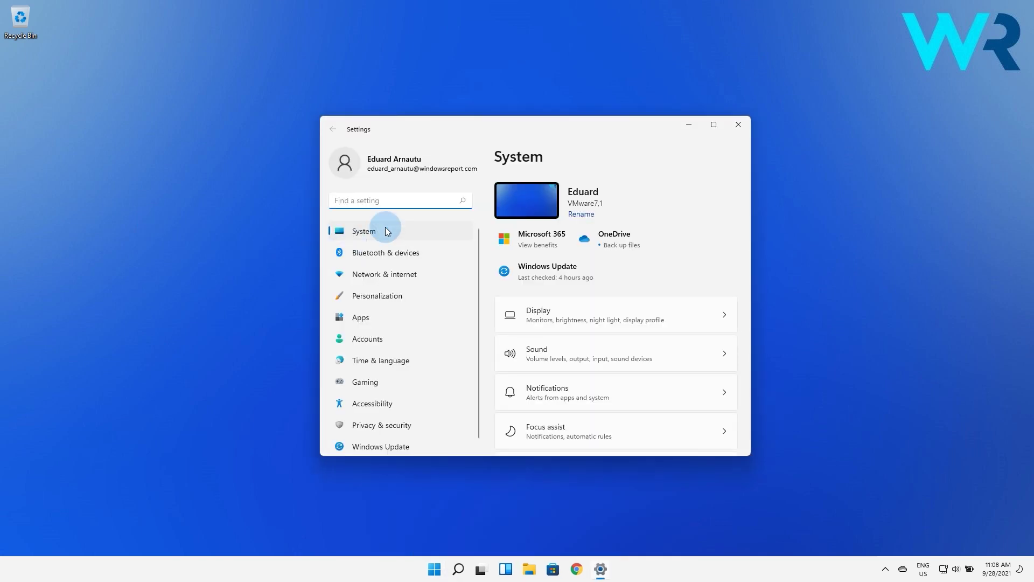
left_click(387, 231)
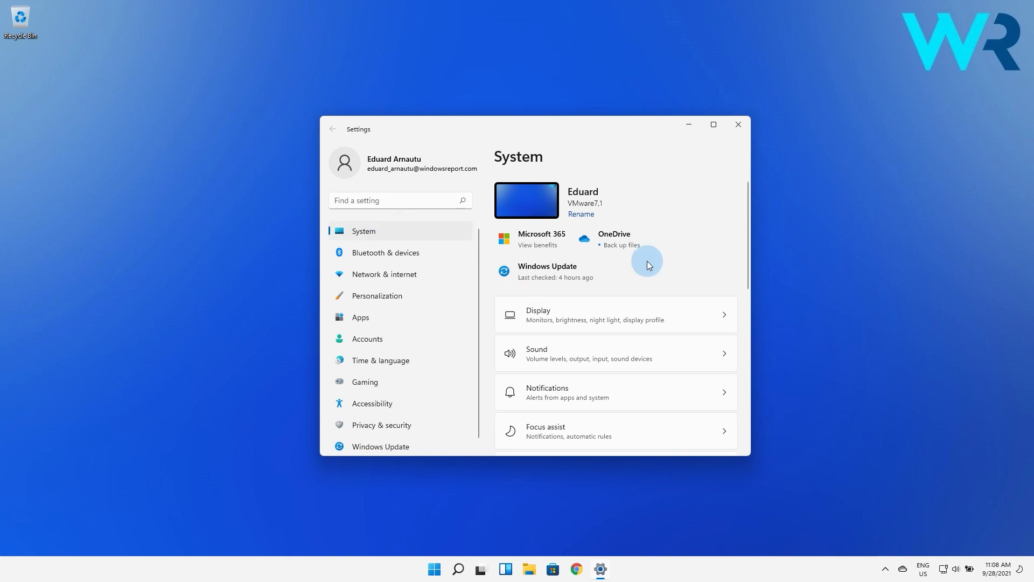
scroll(649, 261, "down", 3)
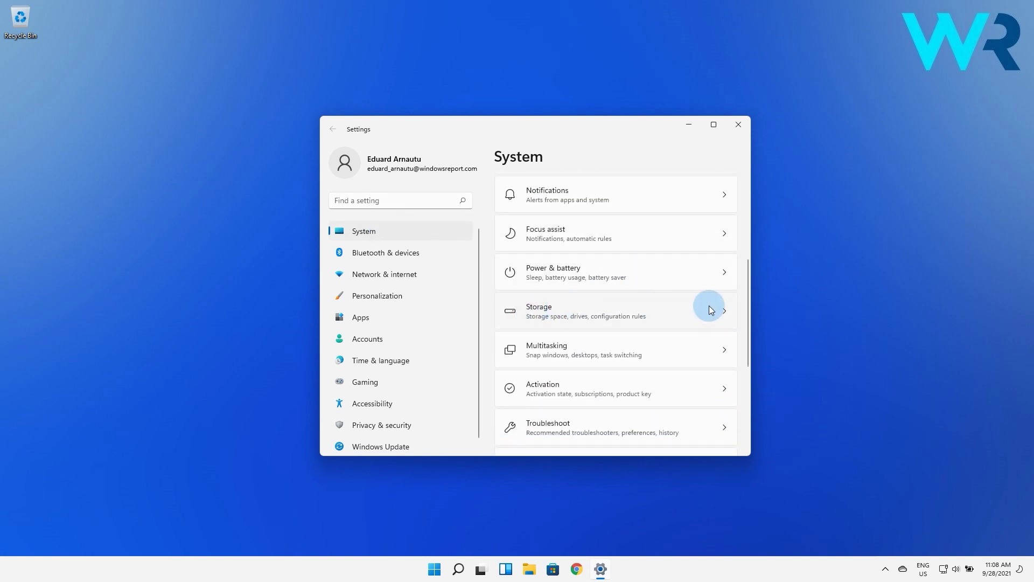
left_click(734, 316)
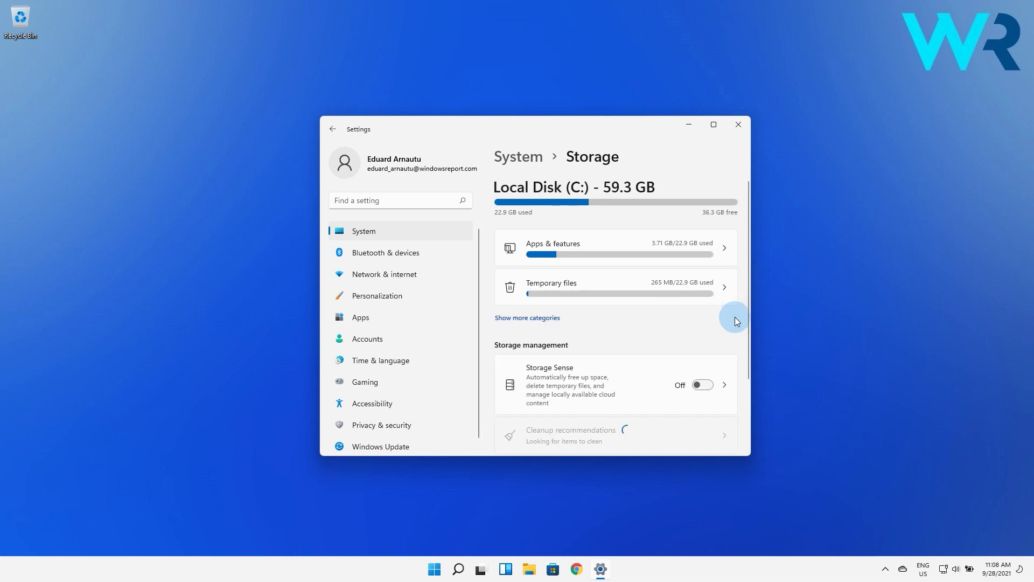
- Remove the temporary files, then return to the Storage overview showing 36.6 GB free
left_click(606, 286)
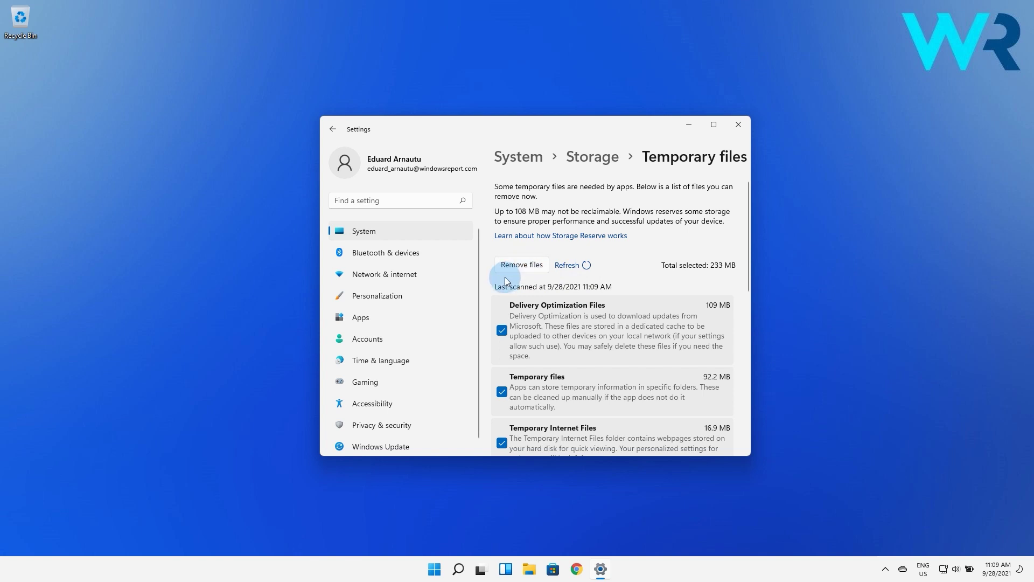
left_click(525, 266)
left_click(496, 319)
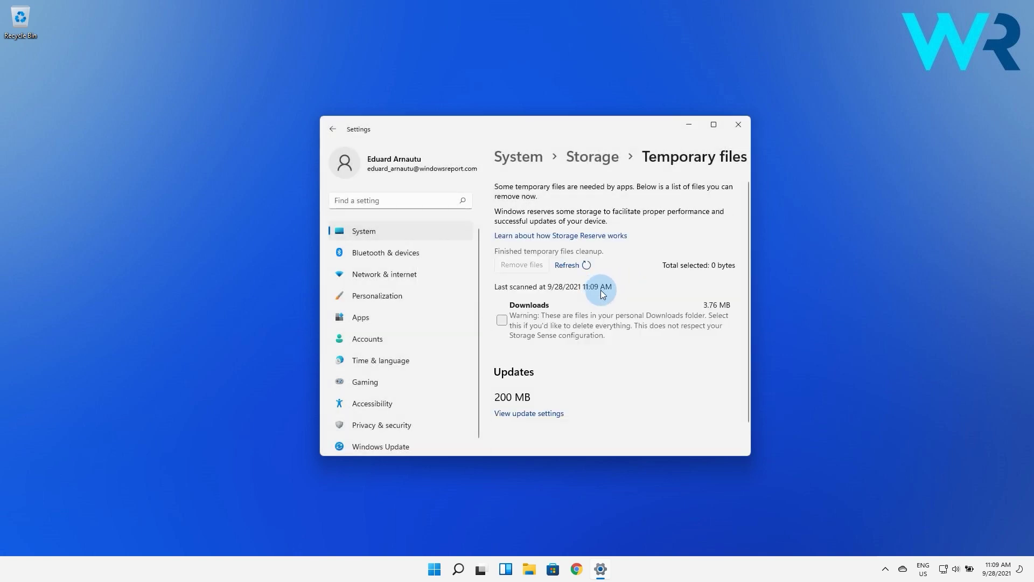
left_click(592, 156)
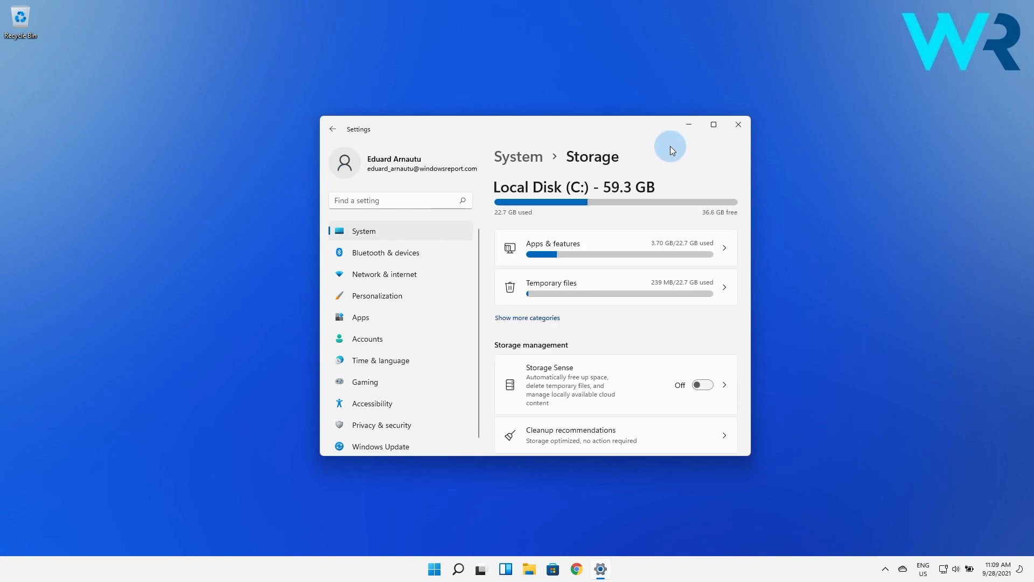
- Clear the stored location history under Privacy & security > Location
scroll(340, 434, "down", 1)
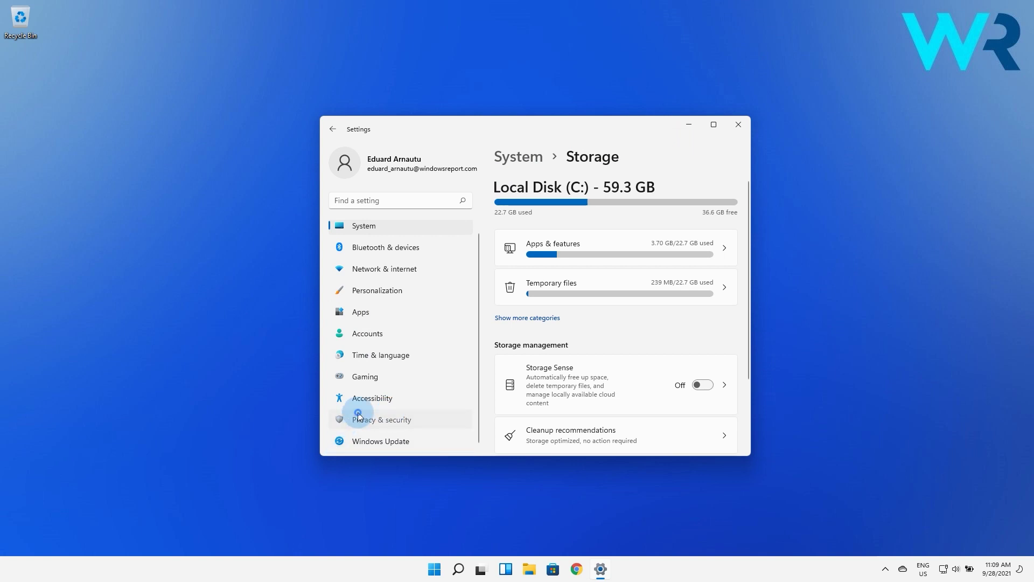
left_click(338, 419)
scroll(492, 361, "down", 7)
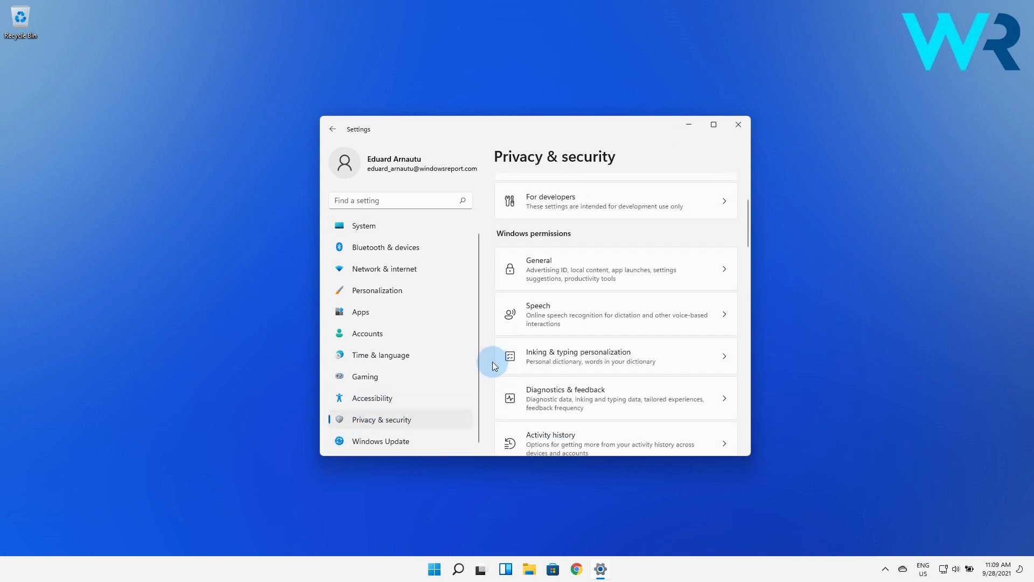
left_click(729, 194)
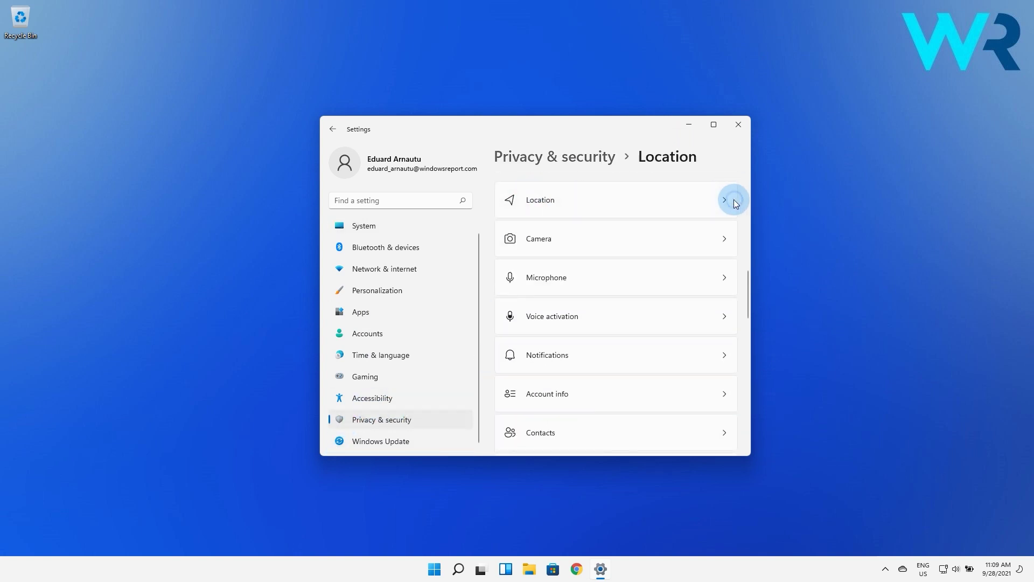
scroll(617, 372, "down", 10)
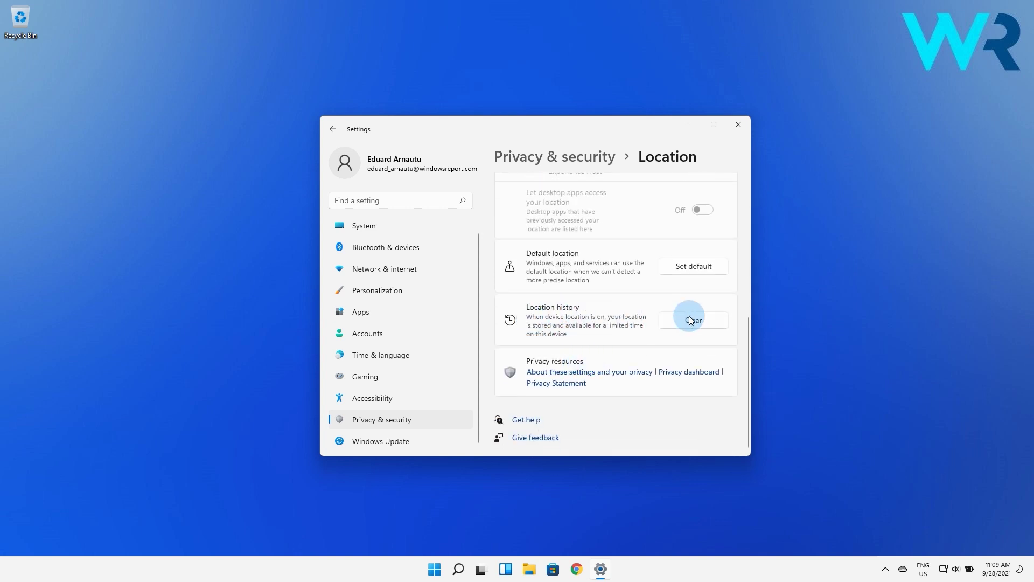
left_click(690, 320)
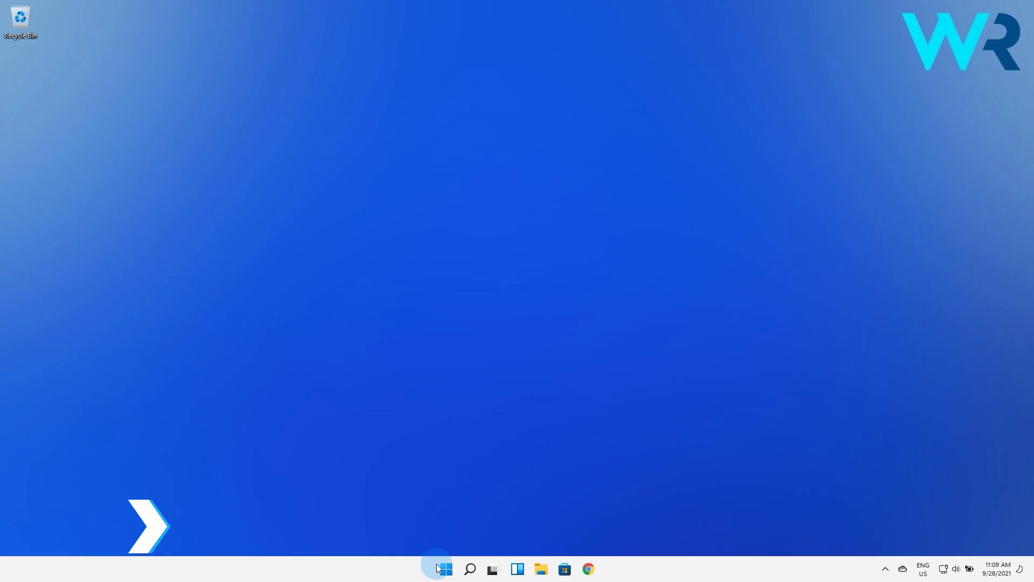
- Search Start for 'disk cleanup' and launch Disk Cleanup, centring its window
left_click(446, 569)
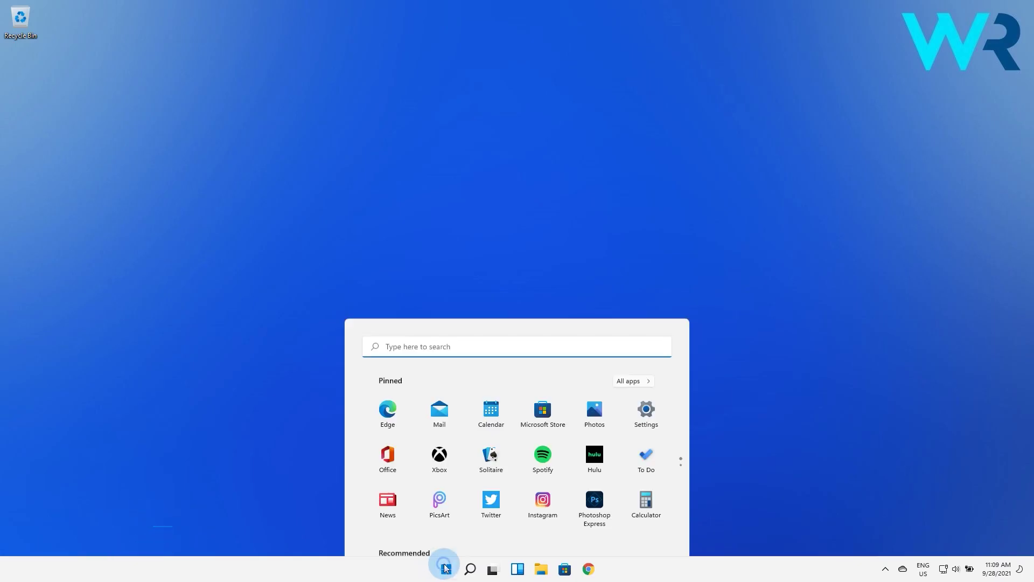
type("disk cleanup")
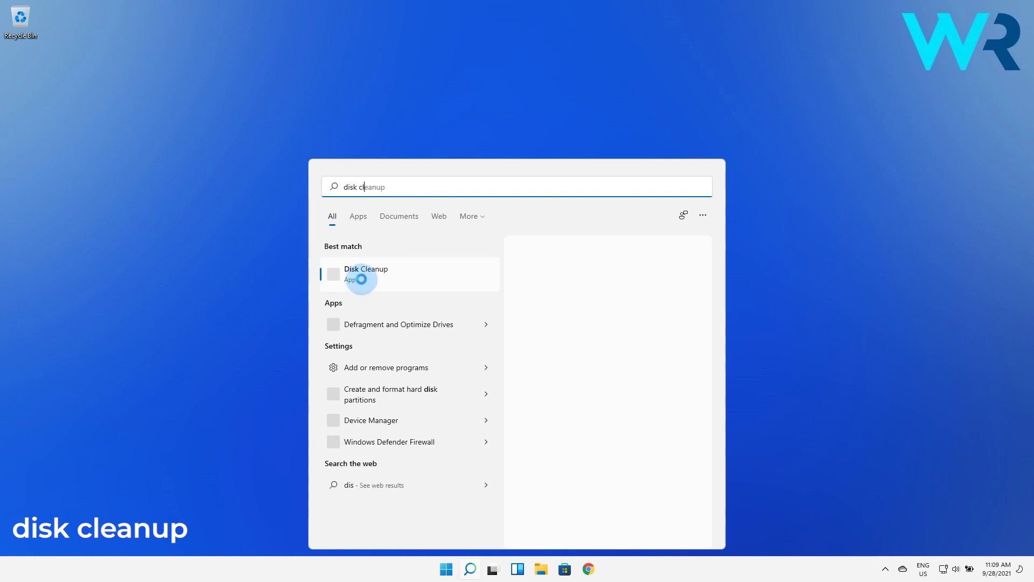
left_click(362, 271)
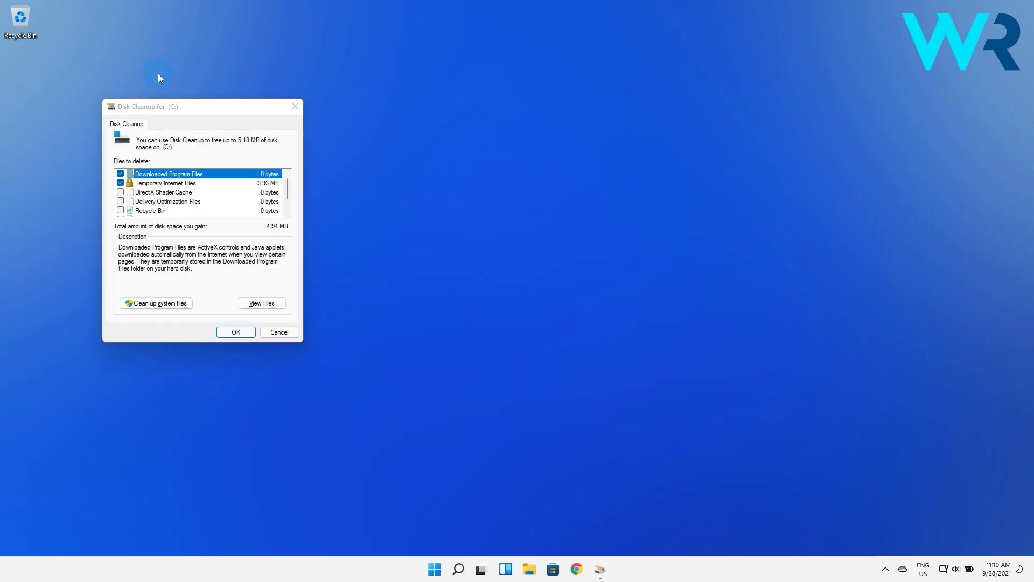
left_click_drag(196, 104, 508, 158)
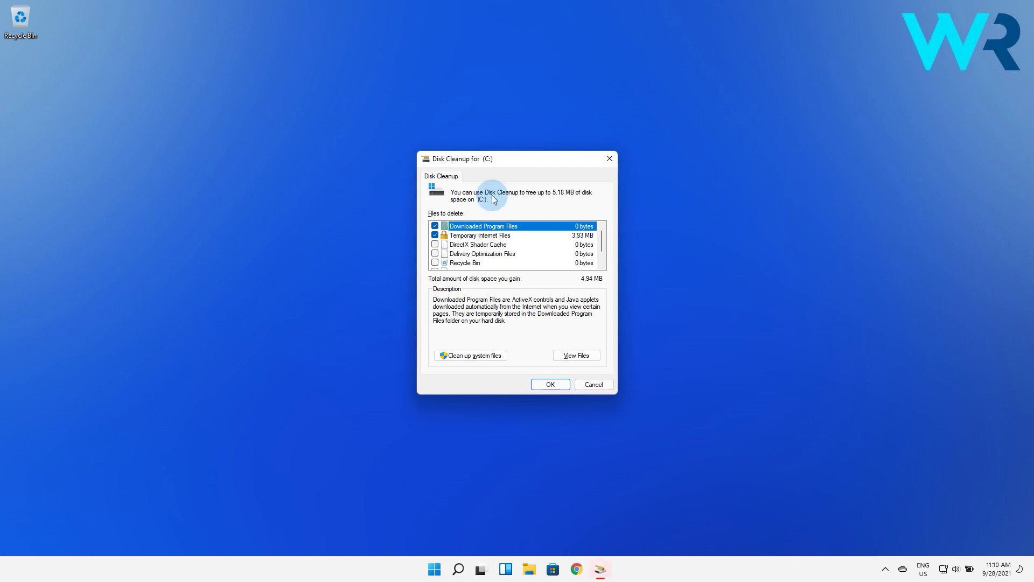
- Rescan drive C: including system files and permanently delete the checked files
left_click(472, 355)
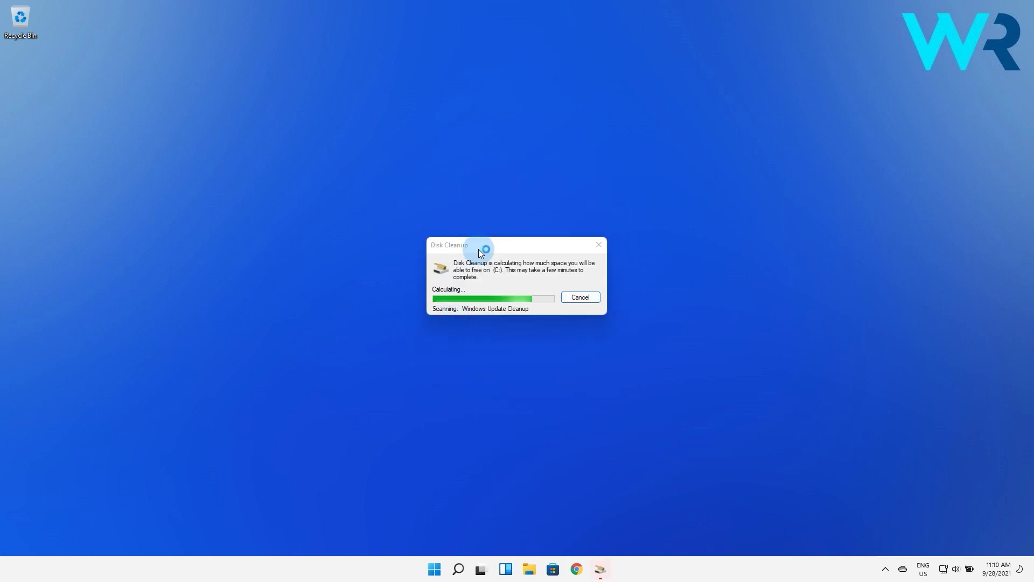
left_click_drag(276, 123, 561, 149)
scroll(504, 216, "down", 3)
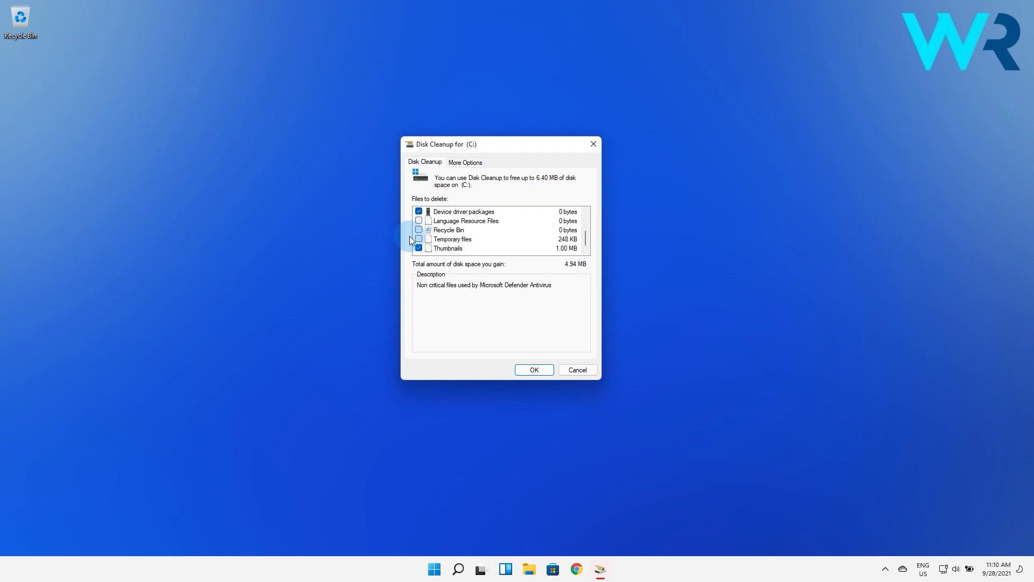
left_click(535, 370)
left_click(538, 290)
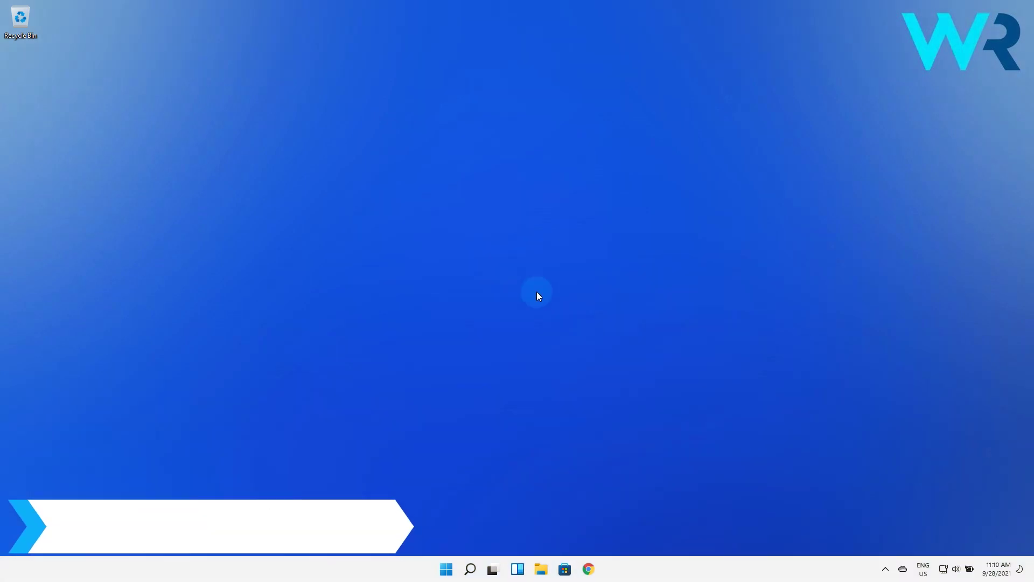
- Run 'ipconfig /flushdns' in an administrator Command Prompt to flush the DNS cache
left_click(447, 571)
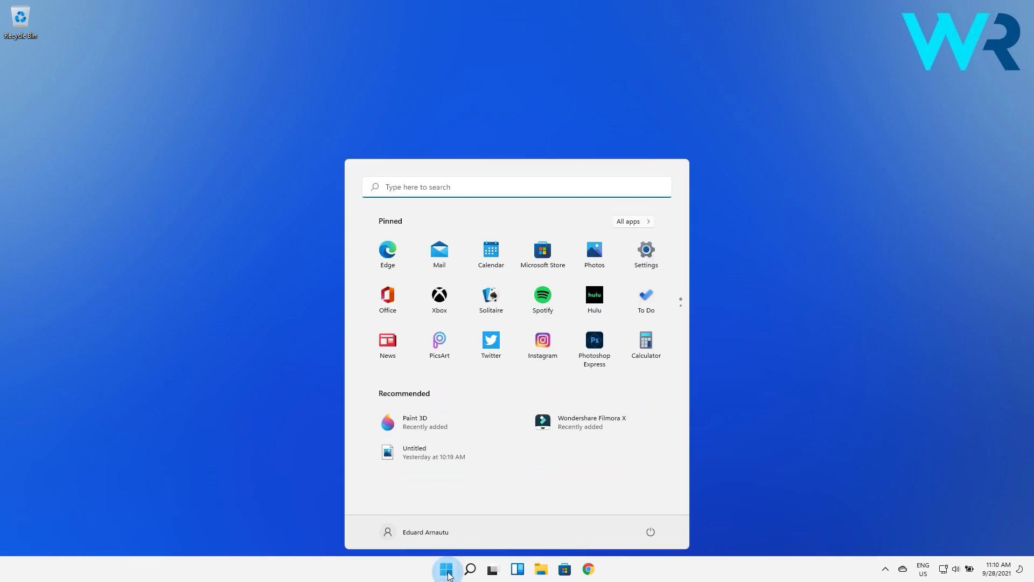
type("cmd")
left_click(358, 280)
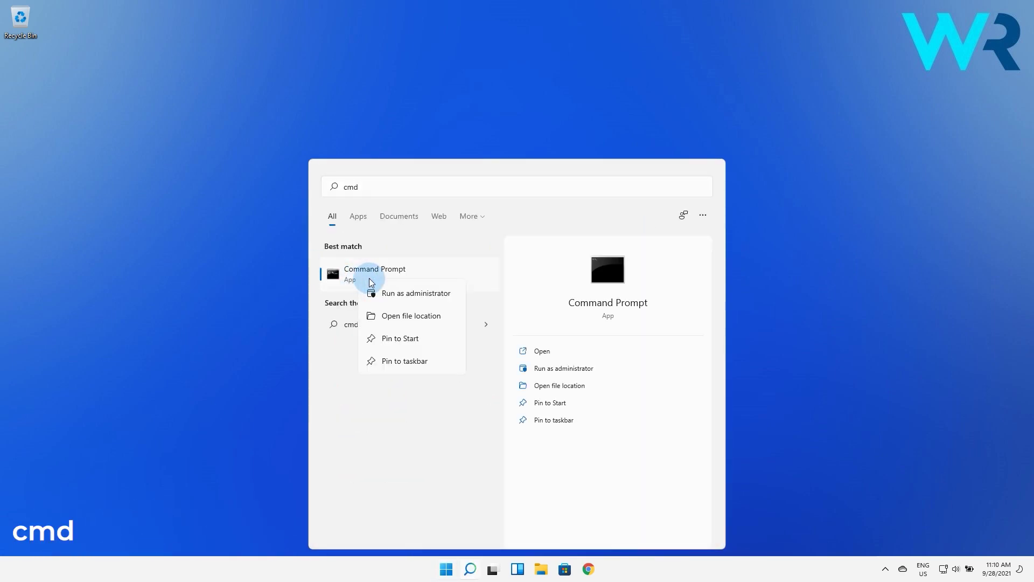
left_click(393, 293)
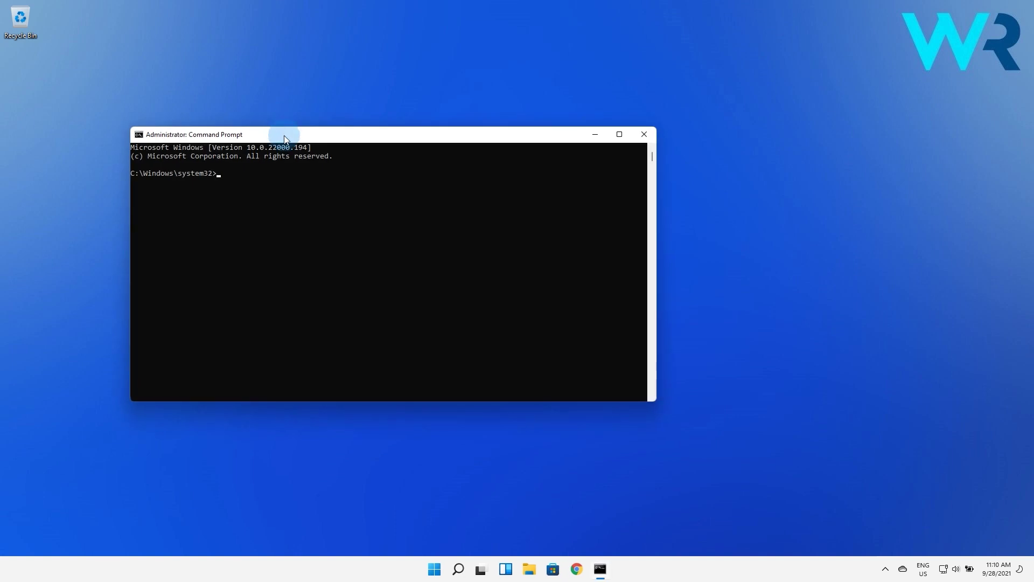
left_click_drag(283, 134, 409, 134)
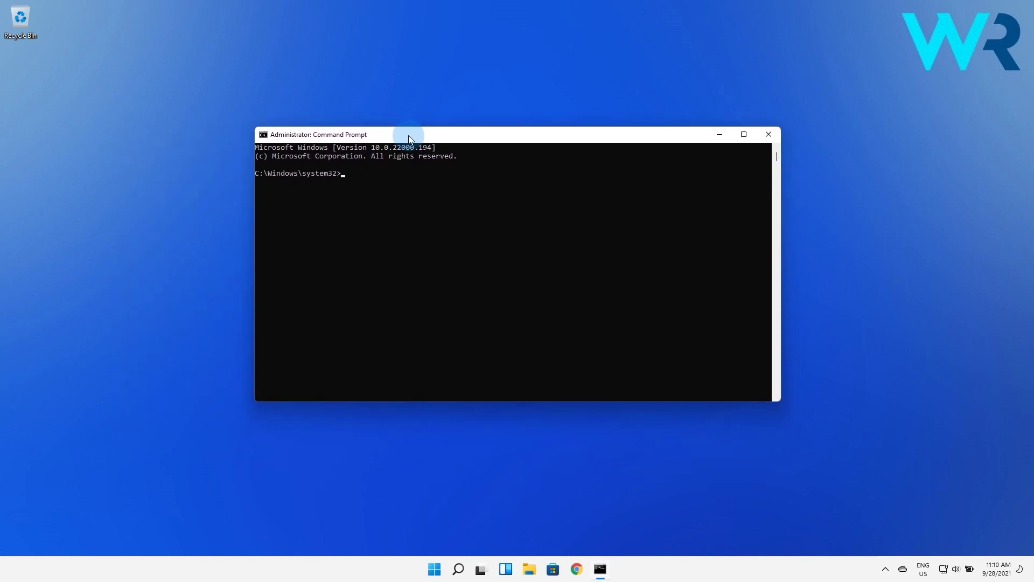
type("ipconfig /flushdns")
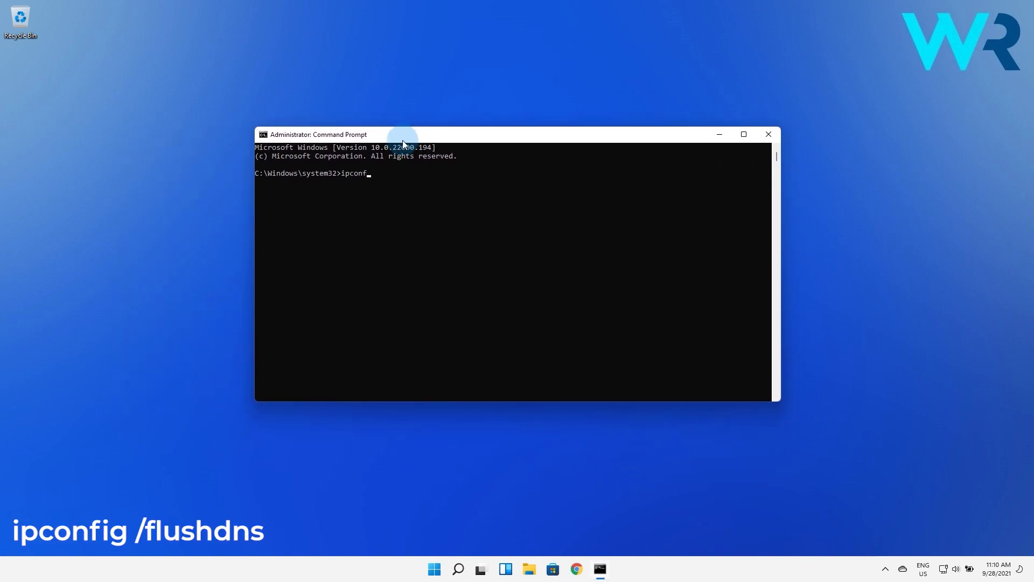
key("Return")
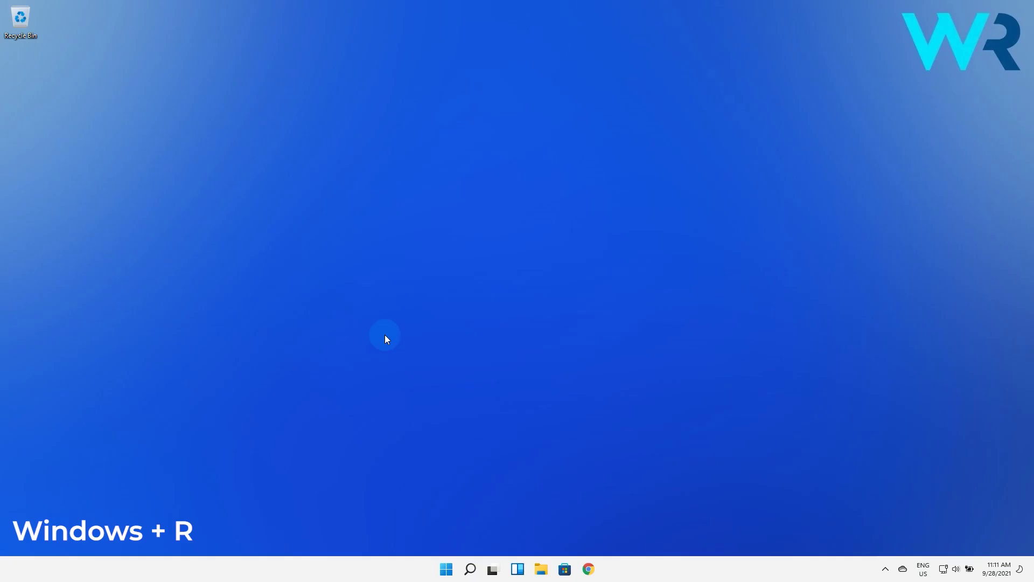
- Run wsreset.exe from the Win+R Run box to reset the Microsoft Store cache
key("super+r")
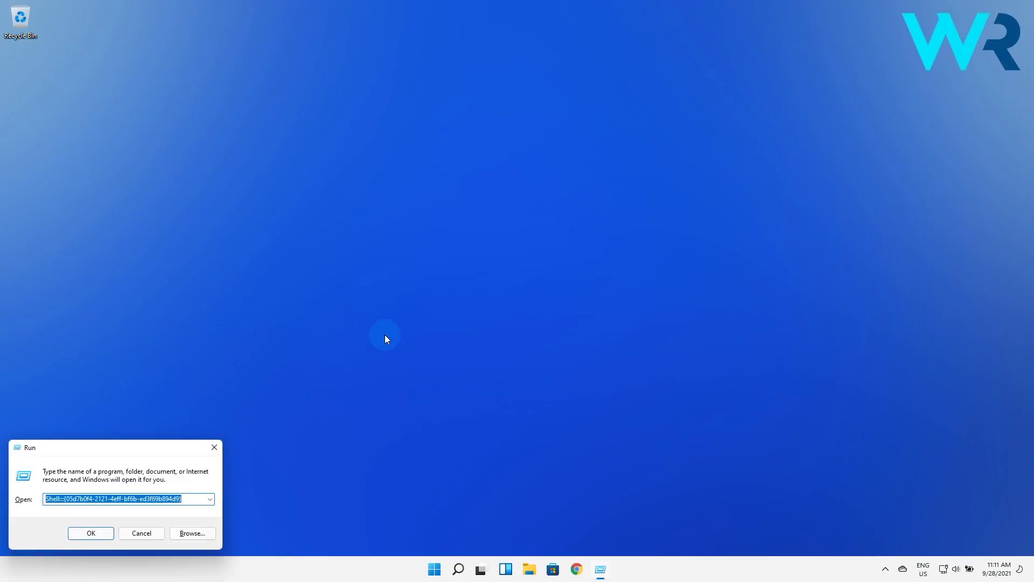
type("w")
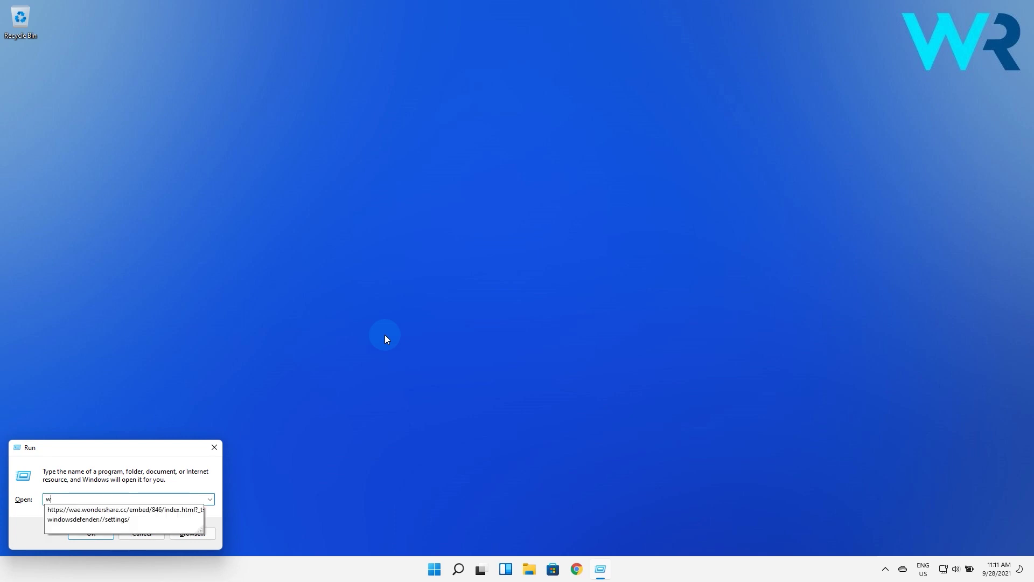
type("sreset.exe")
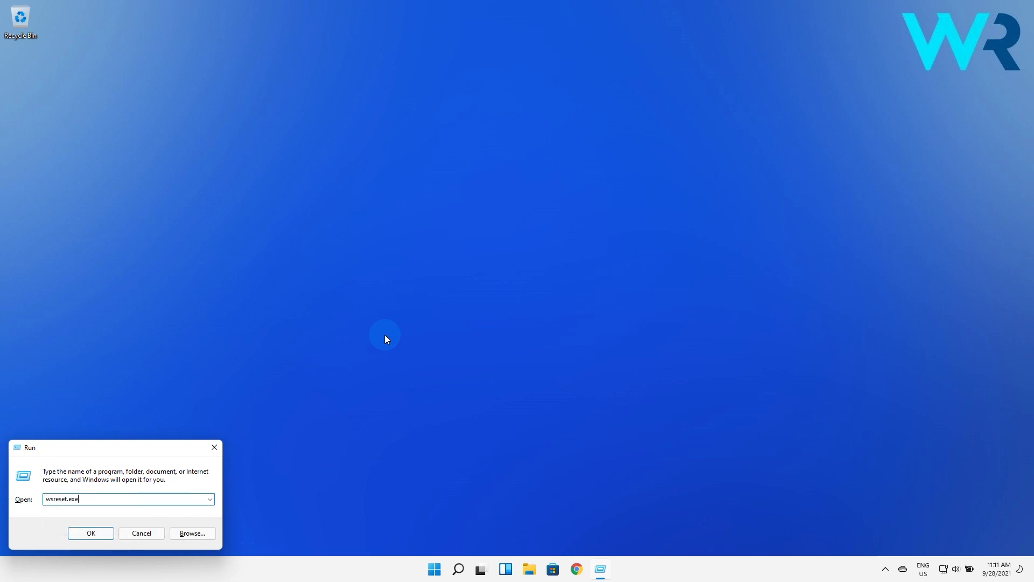
left_click(91, 533)
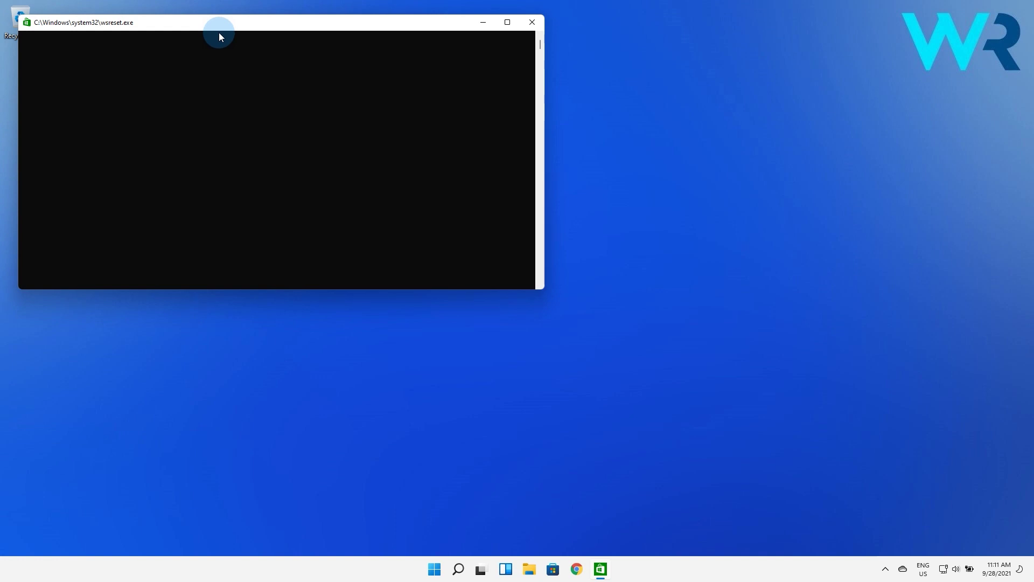
left_click_drag(218, 37, 433, 149)
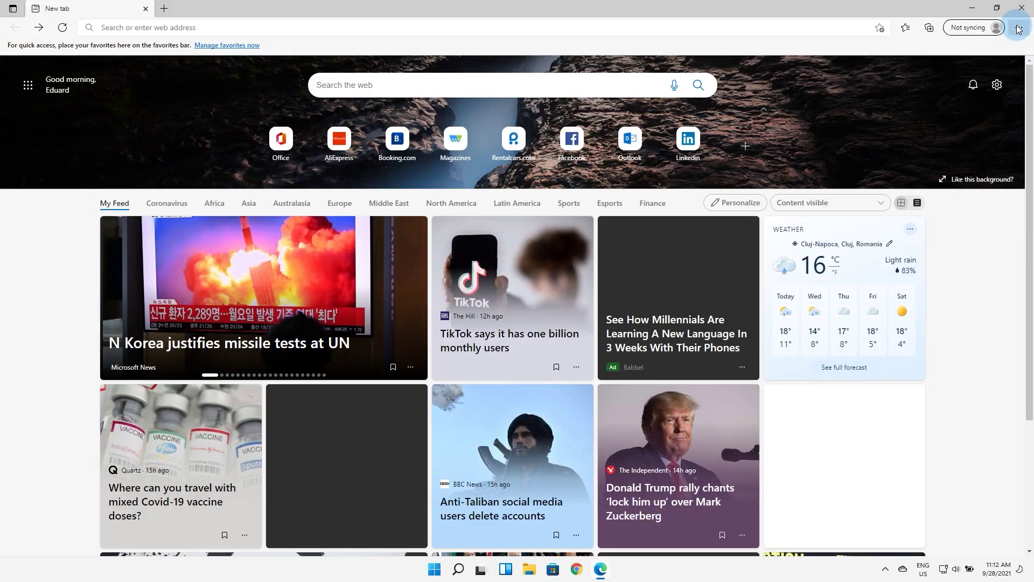
- Clear Edge's last hour of history, downloads, cookies and cached images via History options
left_click(1019, 28)
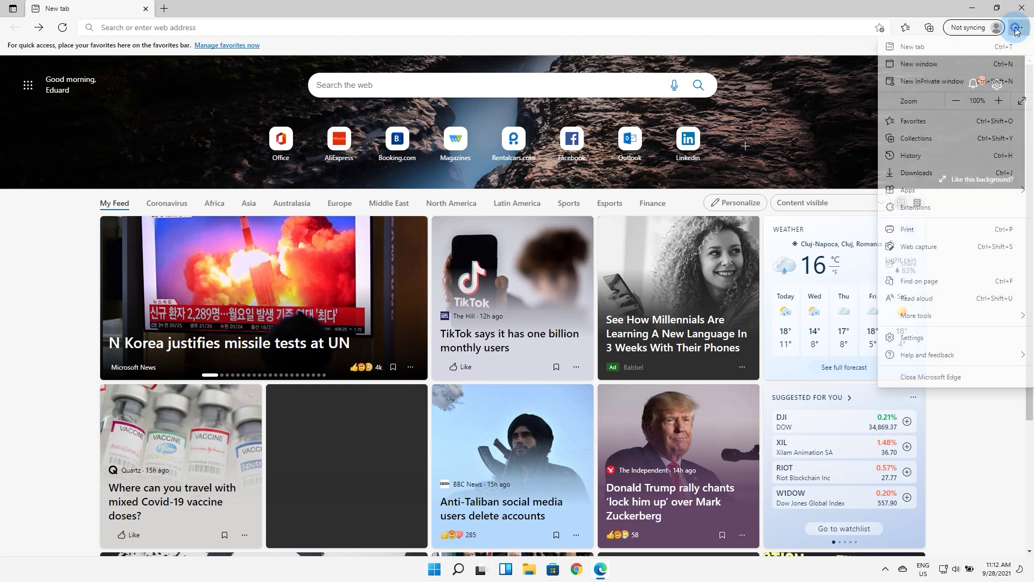
left_click(920, 155)
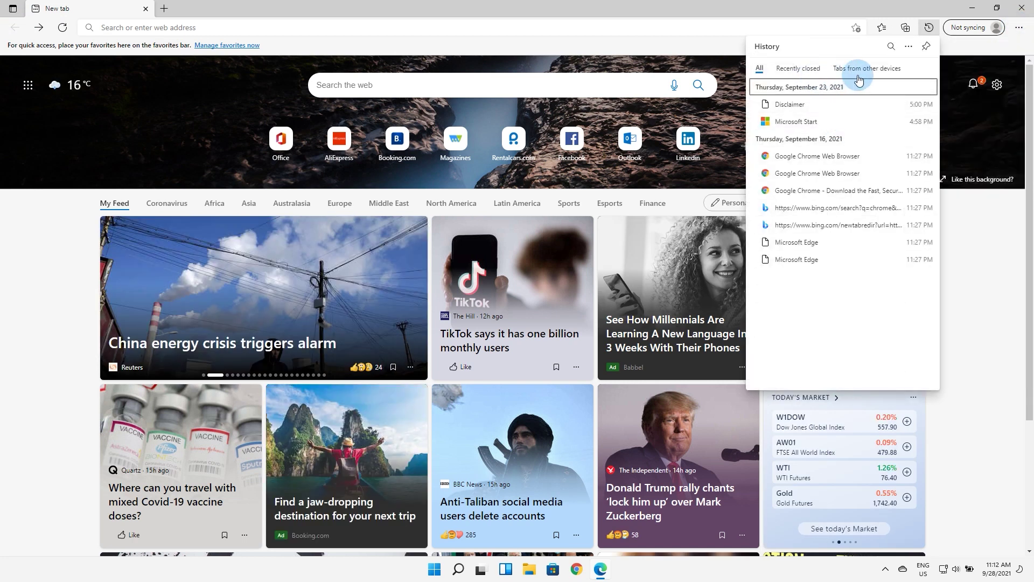
left_click(913, 45)
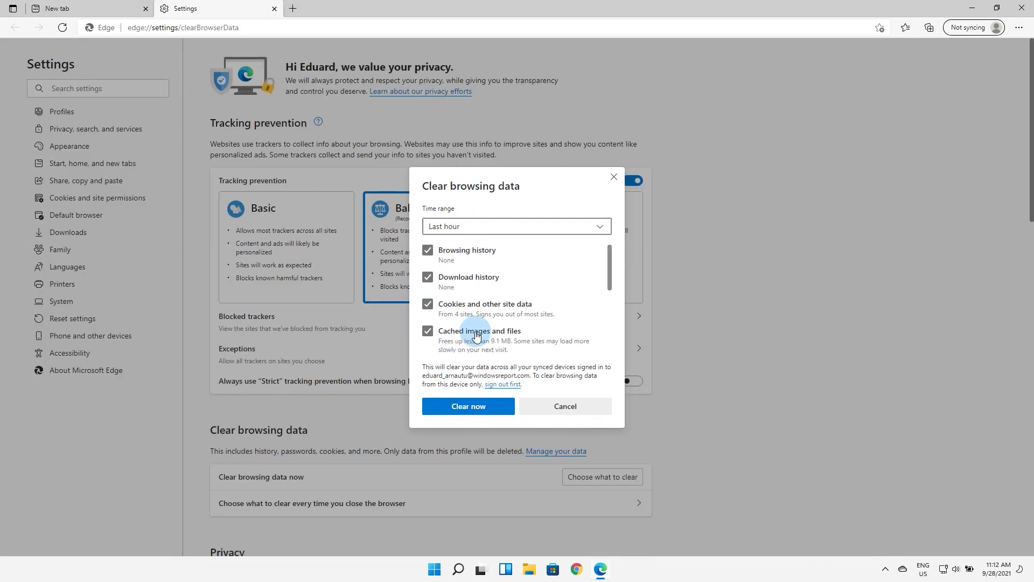
left_click(468, 406)
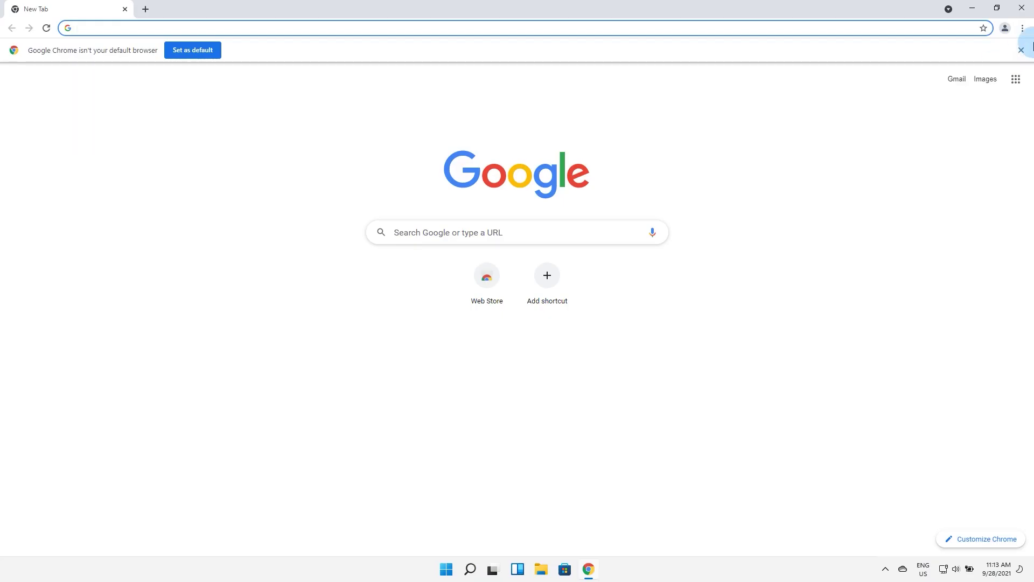
- Clear Chrome's last hour of browsing history, cookies and cached images from the History page
left_click(1023, 28)
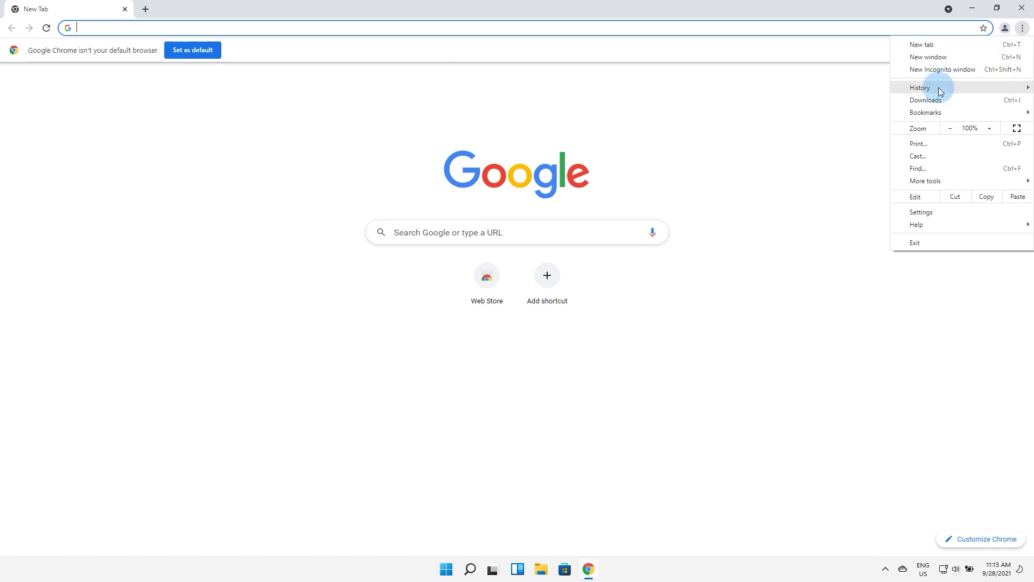
mouse_move(936, 89)
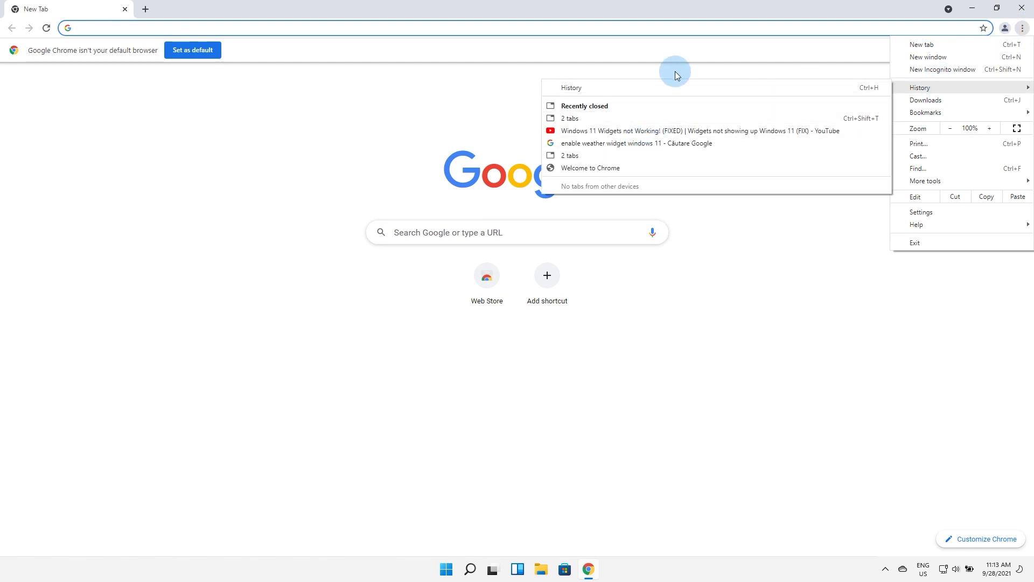
left_click(658, 85)
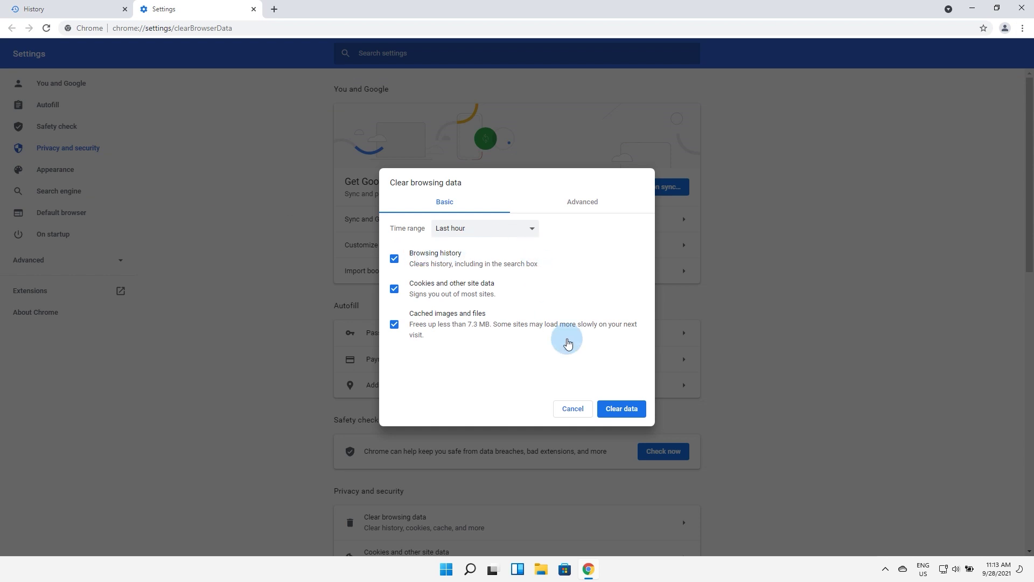
left_click(625, 410)
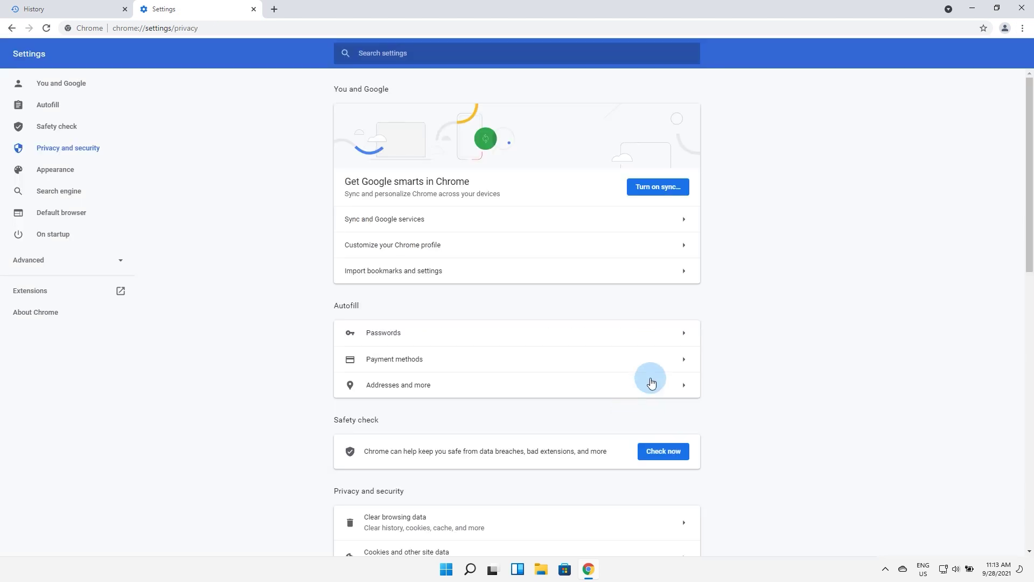